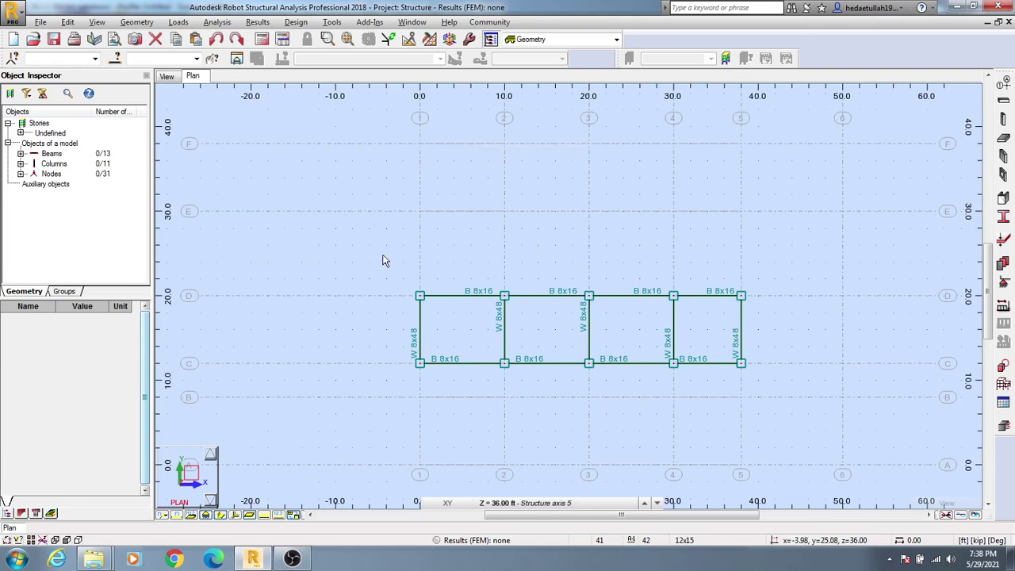
Step: Window-select every beam and column of the plan-view frame and bring up the Edit toolbar
{"action": "left_click_drag", "start_coordinate": [368, 264], "coordinate": [570, 355]}
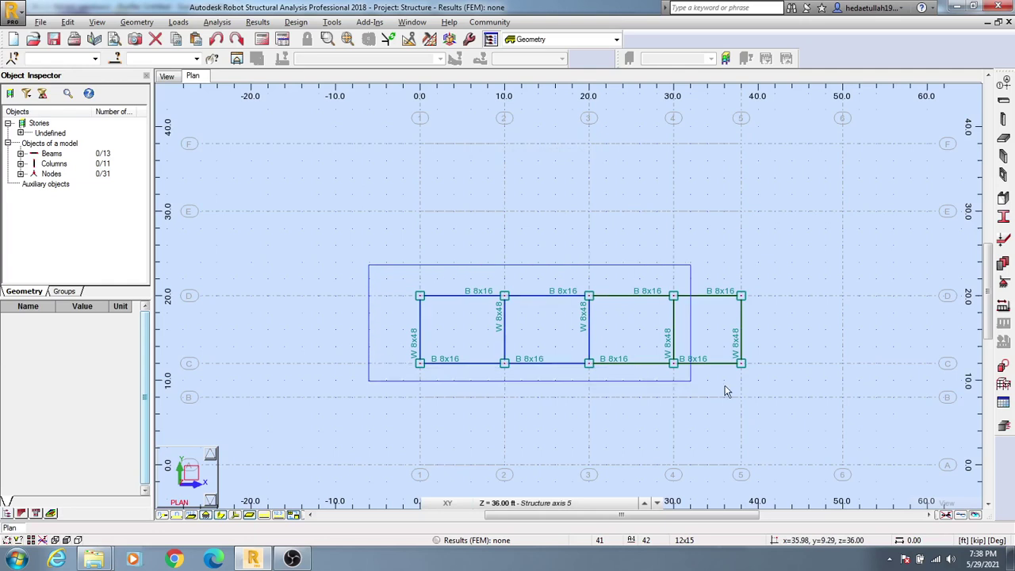
{"action": "left_click_drag", "start_coordinate": [570, 355], "coordinate": [762, 384]}
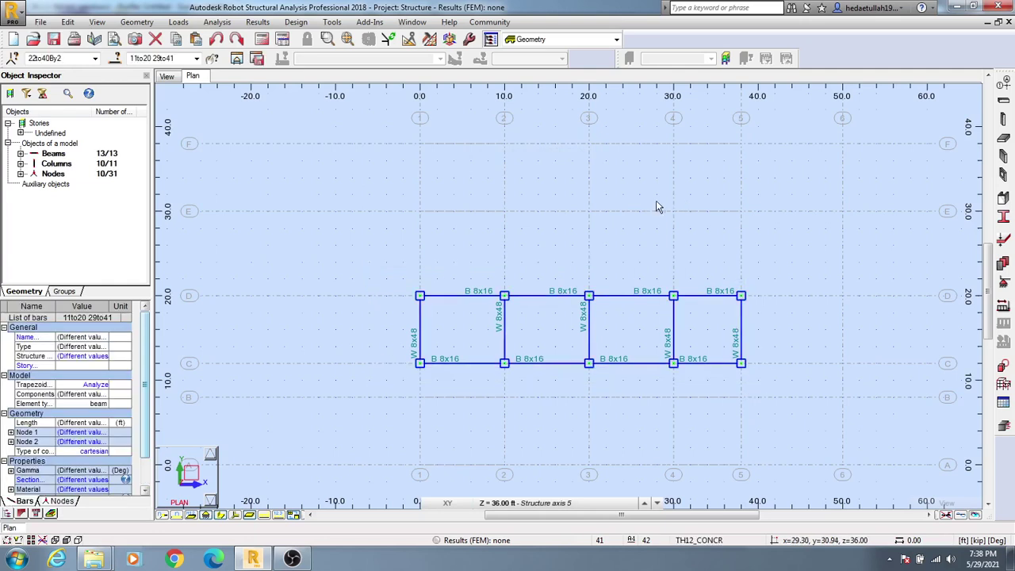
{"action": "left_click", "coordinate": [408, 40]}
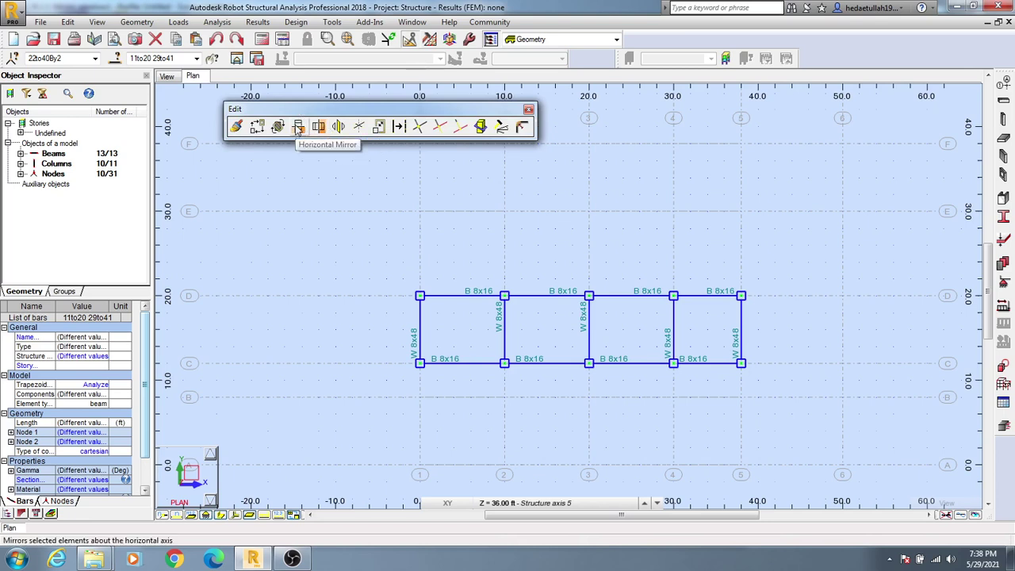
Step: Start a Horizontal Mirror with a 20 ft plane location and bring up its Calculator
{"action": "left_click", "coordinate": [299, 129]}
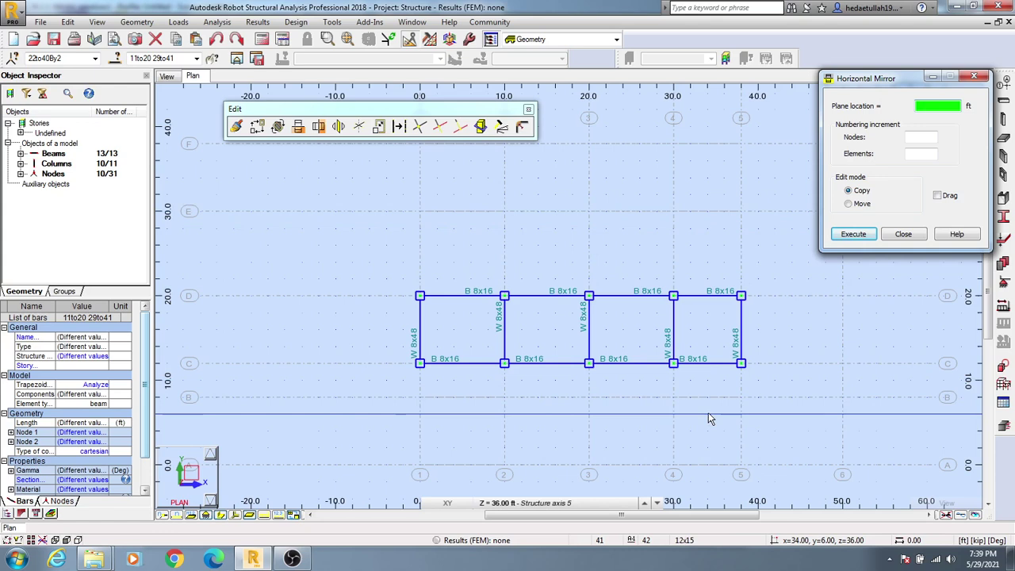
{"action": "type", "text": "20"}
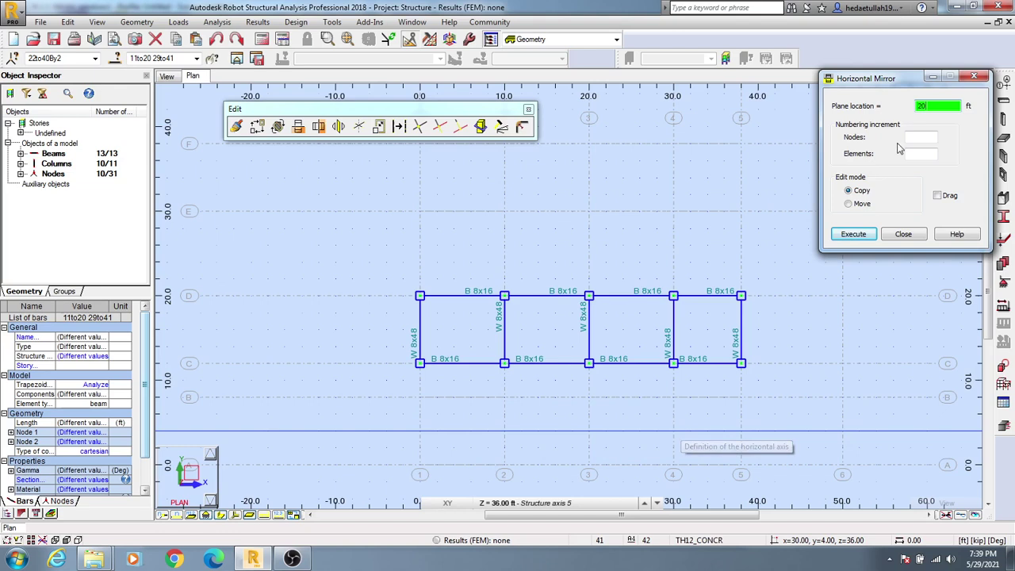
{"action": "double_click", "coordinate": [930, 105]}
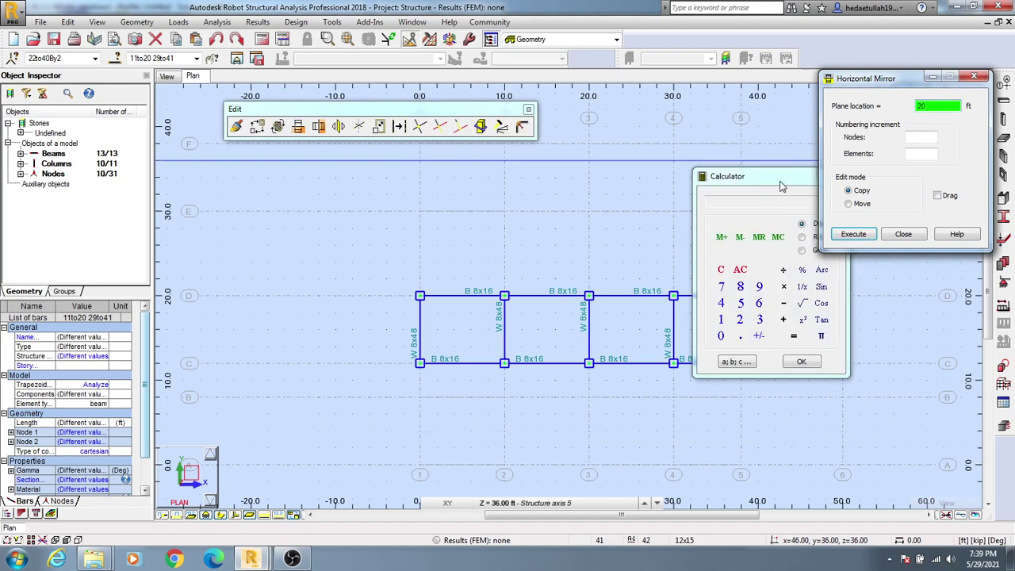
Step: Mirror a copy of the frame upward about a horizontal plane at 24 ft
{"action": "left_click", "coordinate": [832, 176]}
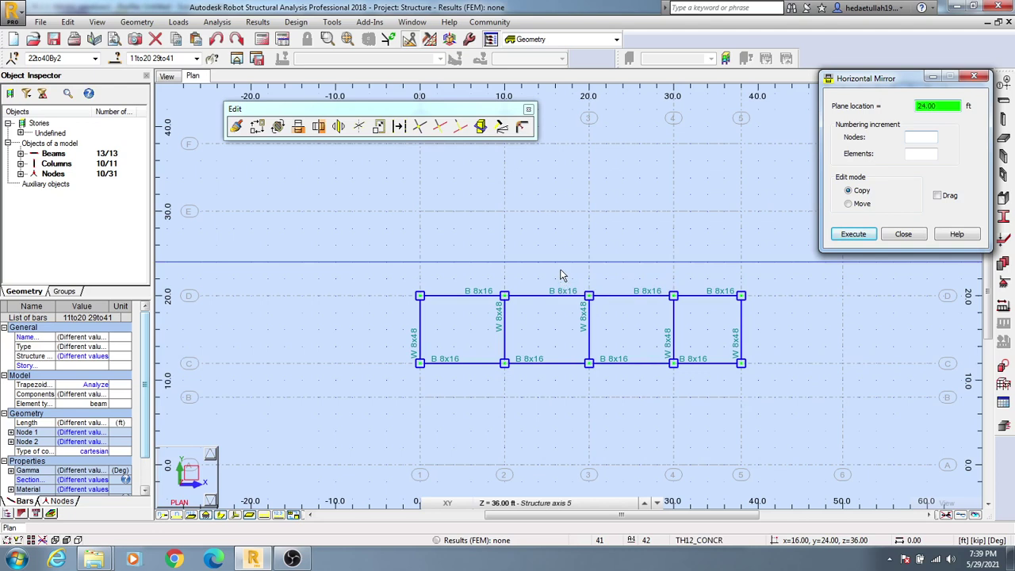
{"action": "left_click", "coordinate": [560, 275]}
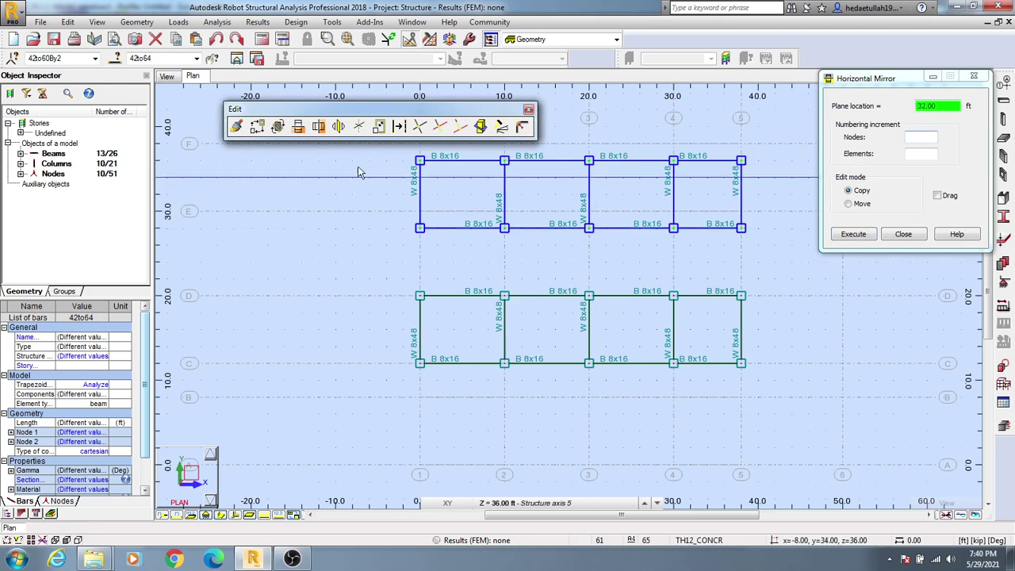
Step: Copy the upper frame leftward with a Vertical Mirror about the -4 ft plane
{"action": "middle_click_drag", "start_coordinate": [434, 201], "coordinate": [517, 240]}
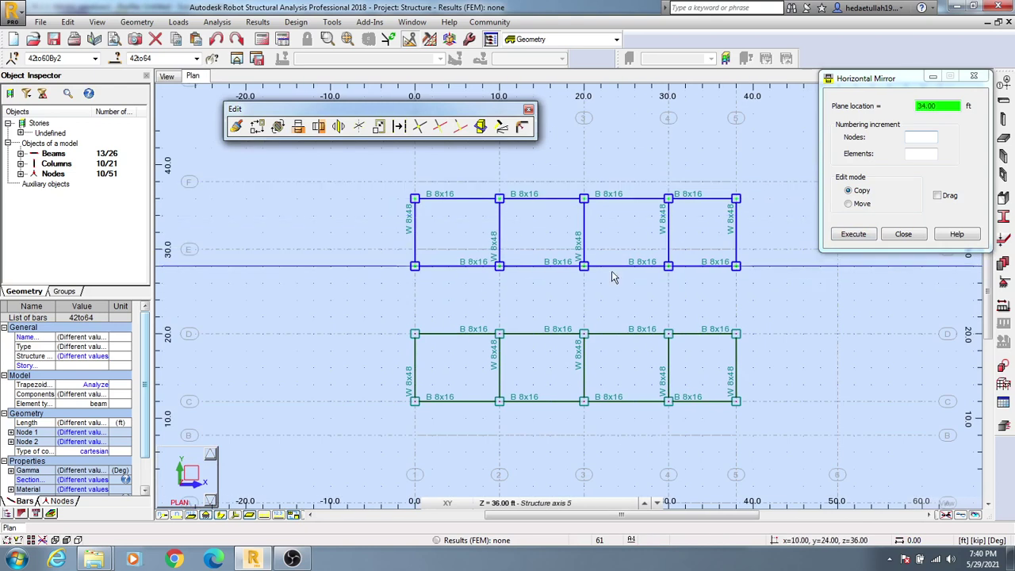
{"action": "left_click", "coordinate": [320, 127]}
{"action": "middle_click_drag", "start_coordinate": [351, 239], "coordinate": [430, 239]}
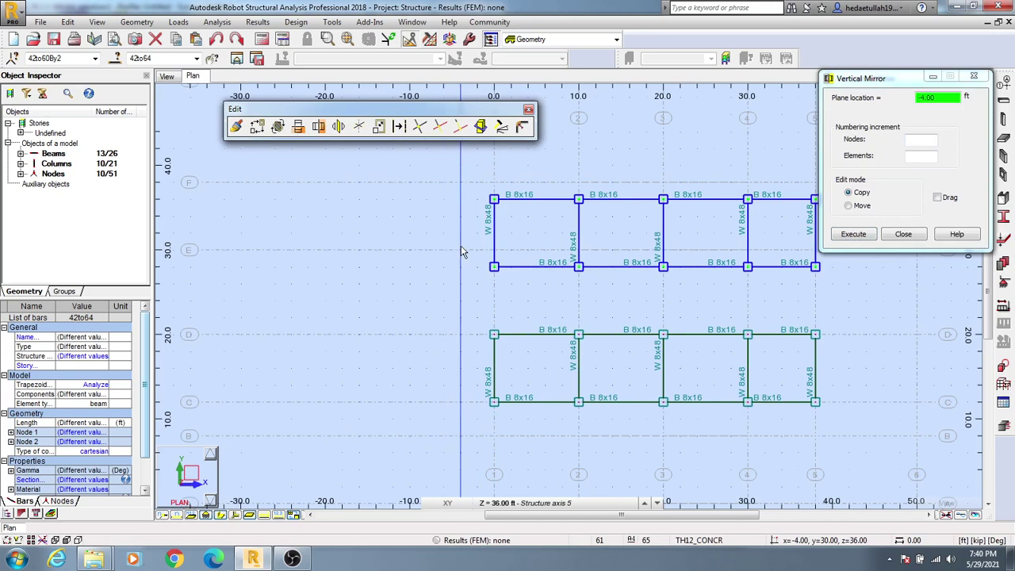
{"action": "left_click", "coordinate": [464, 253]}
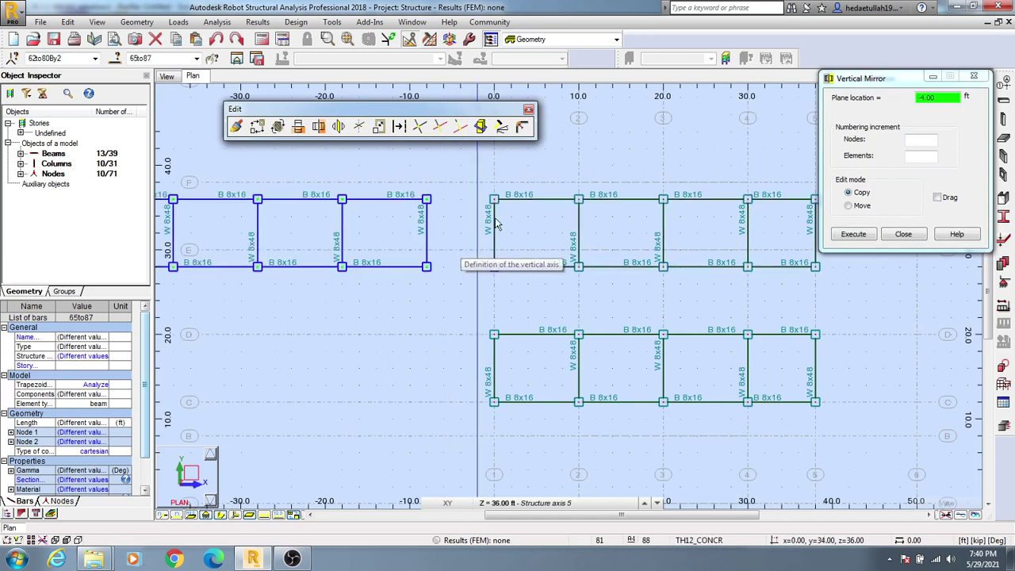
{"action": "middle_click_drag", "start_coordinate": [354, 306], "coordinate": [492, 298]}
{"action": "middle_click_drag", "start_coordinate": [434, 310], "coordinate": [431, 319]}
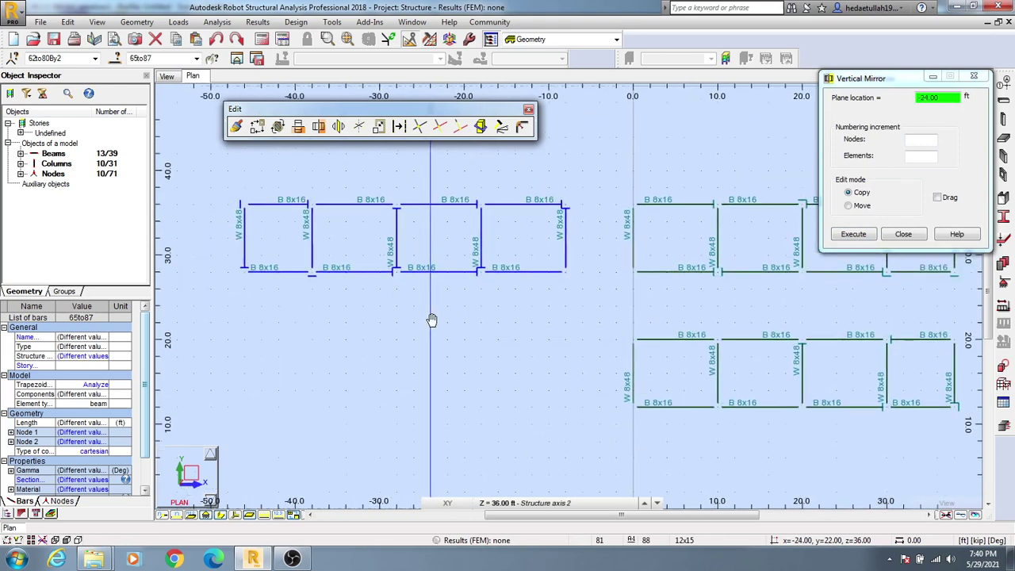
Step: Mirror the left frame downward about the 24 ft horizontal plane
{"action": "left_click", "coordinate": [299, 128]}
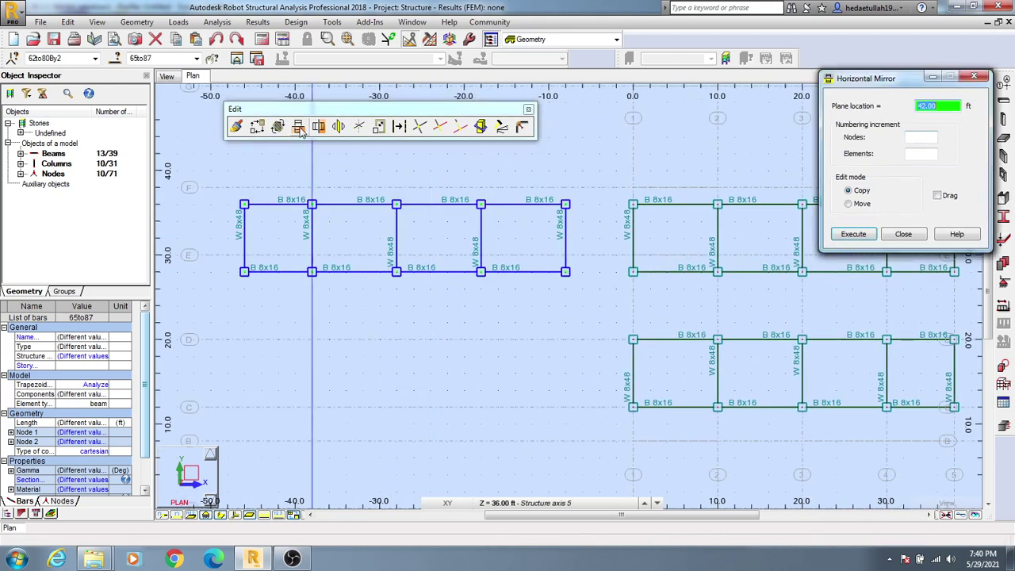
{"action": "left_click", "coordinate": [375, 309]}
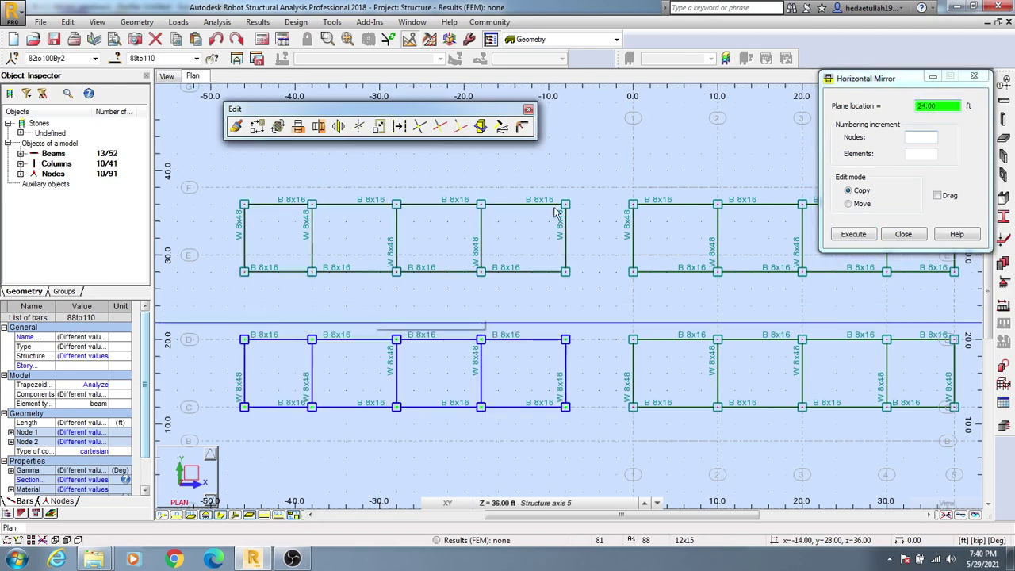
{"action": "scroll", "coordinate": [585, 356], "scroll_direction": "right", "scroll_amount": 1}
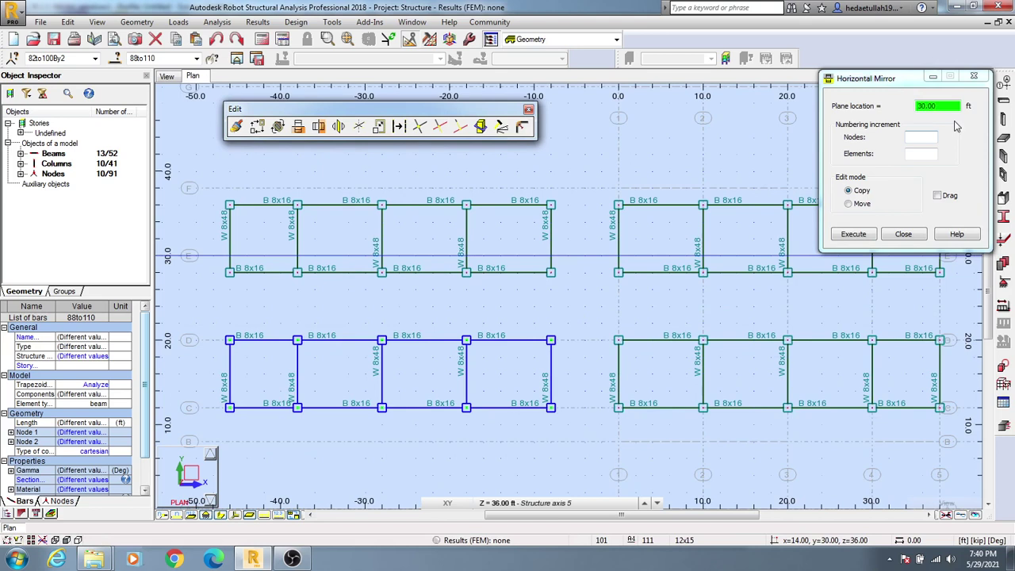
{"action": "left_click", "coordinate": [318, 126]}
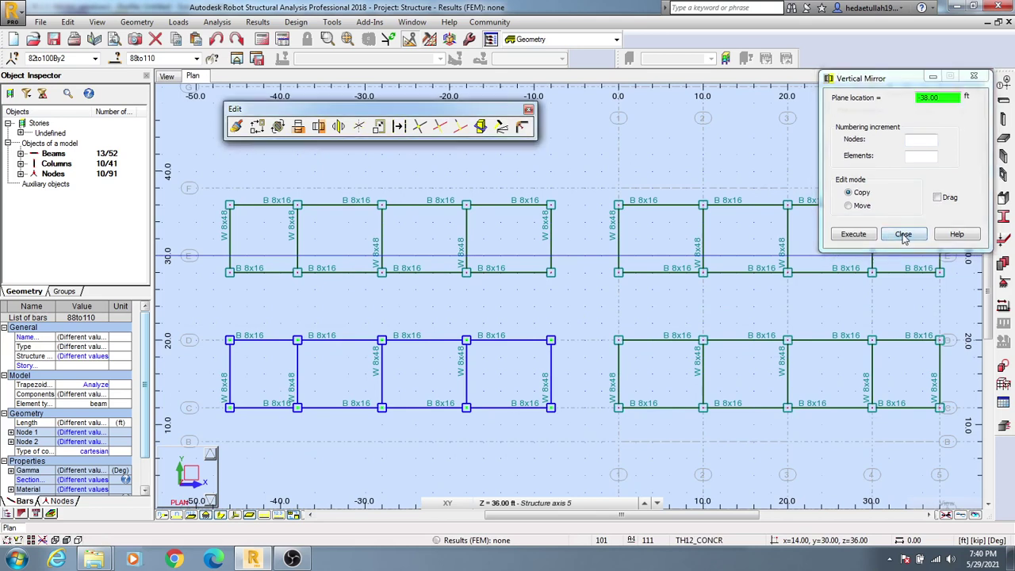
Step: Close the Vertical Mirror dialog and Edit toolbar, then deselect all bars
{"action": "left_click", "coordinate": [529, 109]}
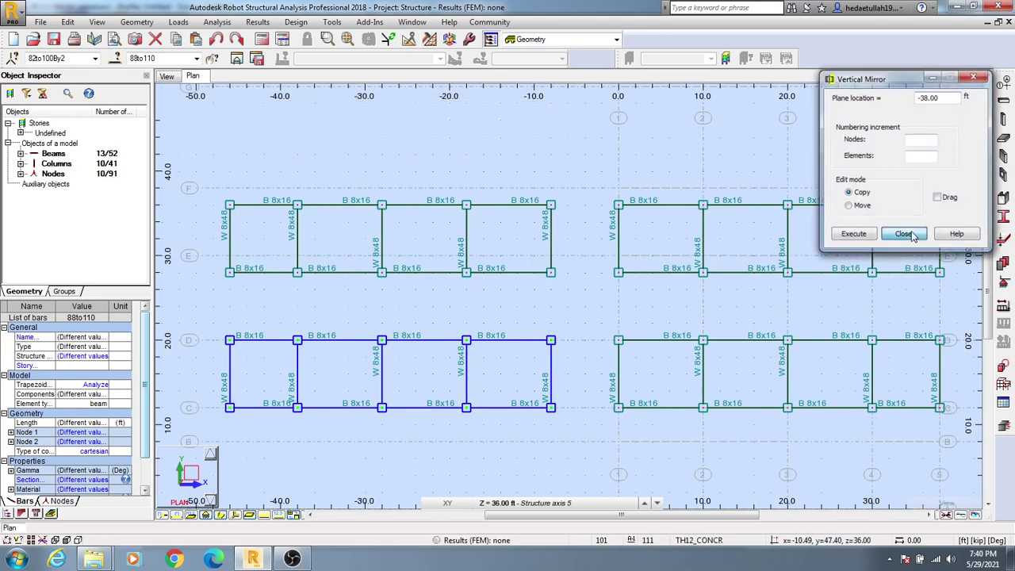
{"action": "left_click", "coordinate": [903, 234]}
{"action": "left_click", "coordinate": [752, 174]}
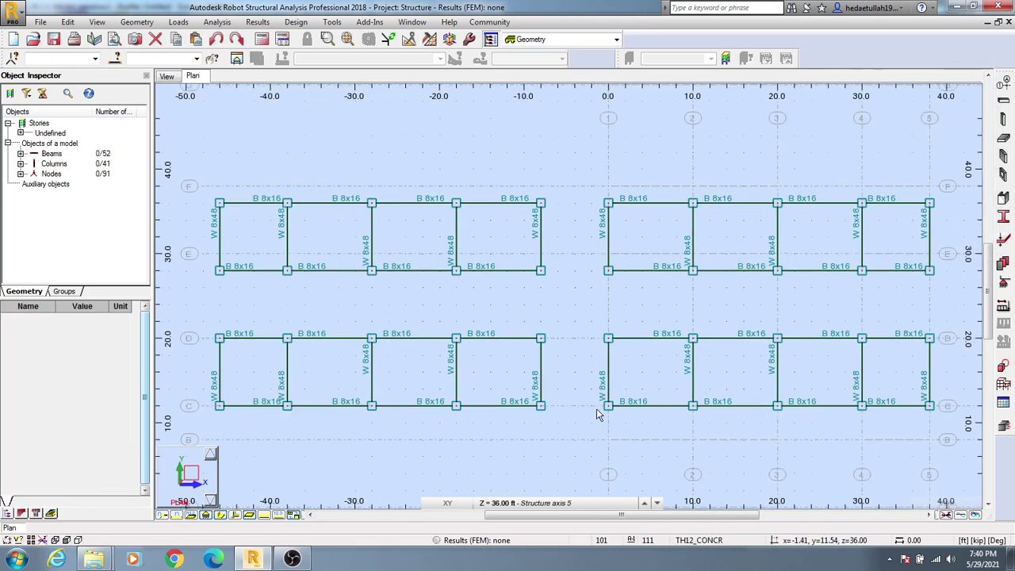